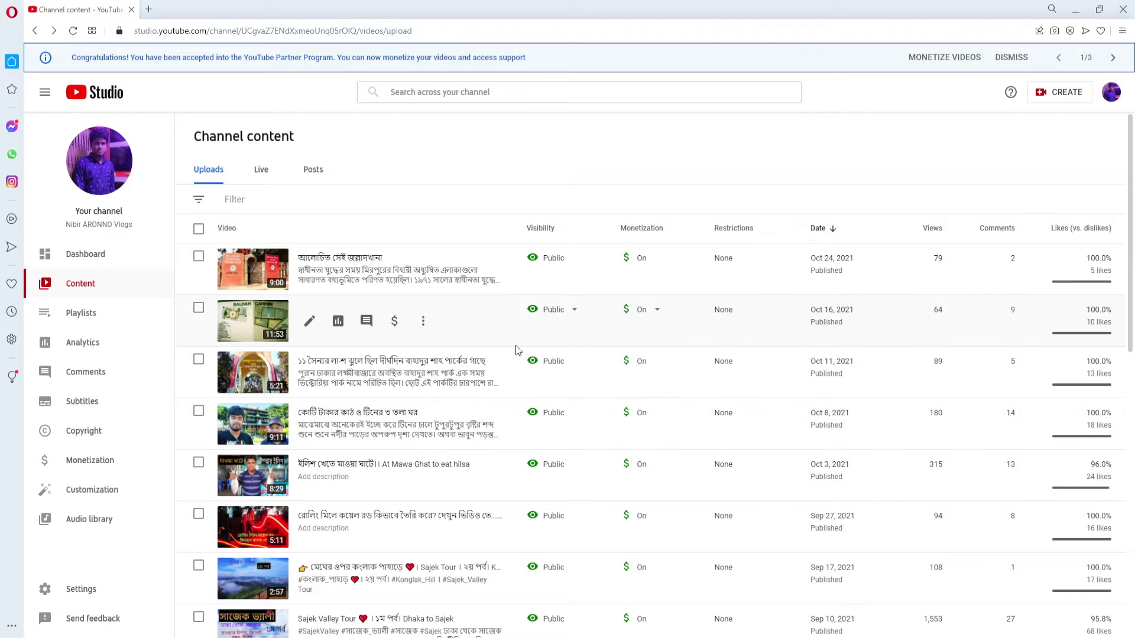
Step: Open the copyright claim details of the monetization-ineligible video published Aug 24, 2021
scroll(515, 445, "down", 5)
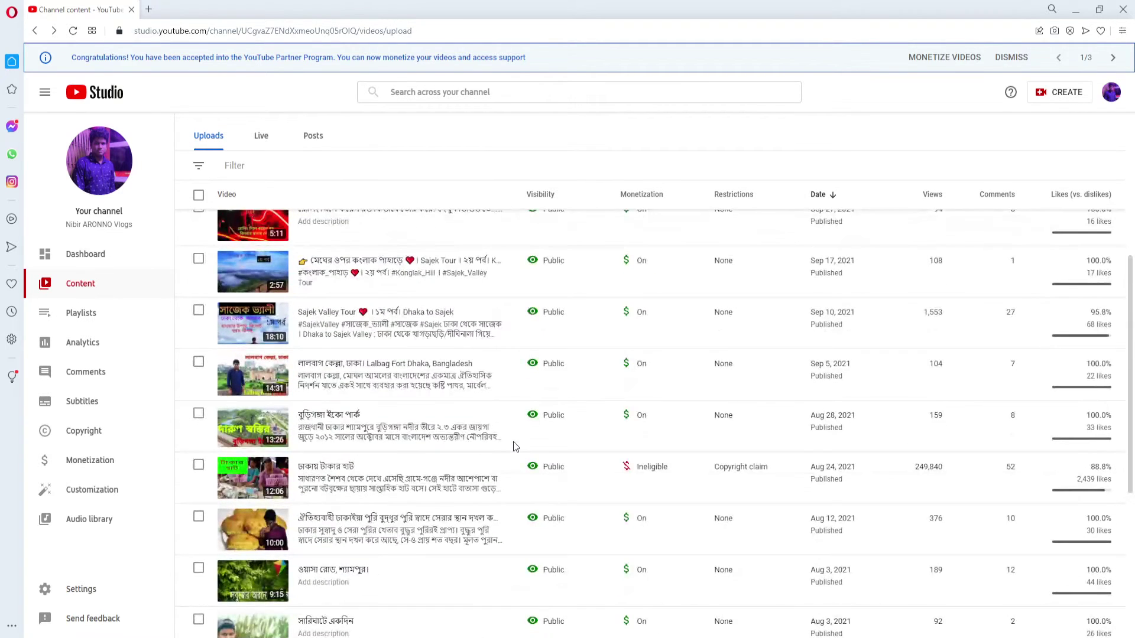
scroll(513, 446, "down", 1)
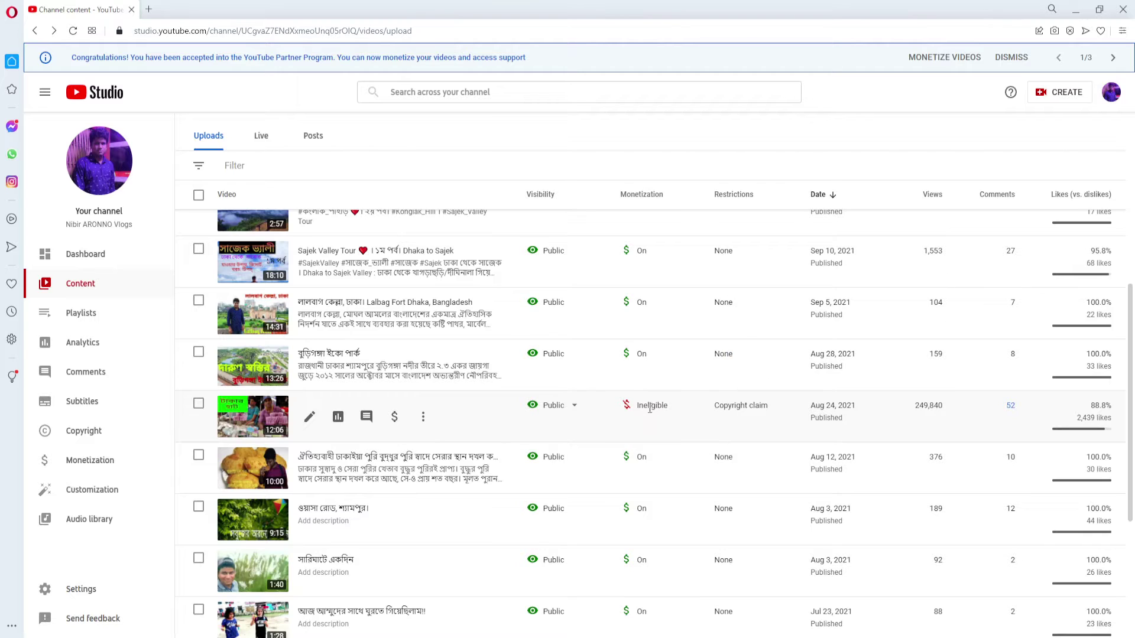
mouse_move(742, 417)
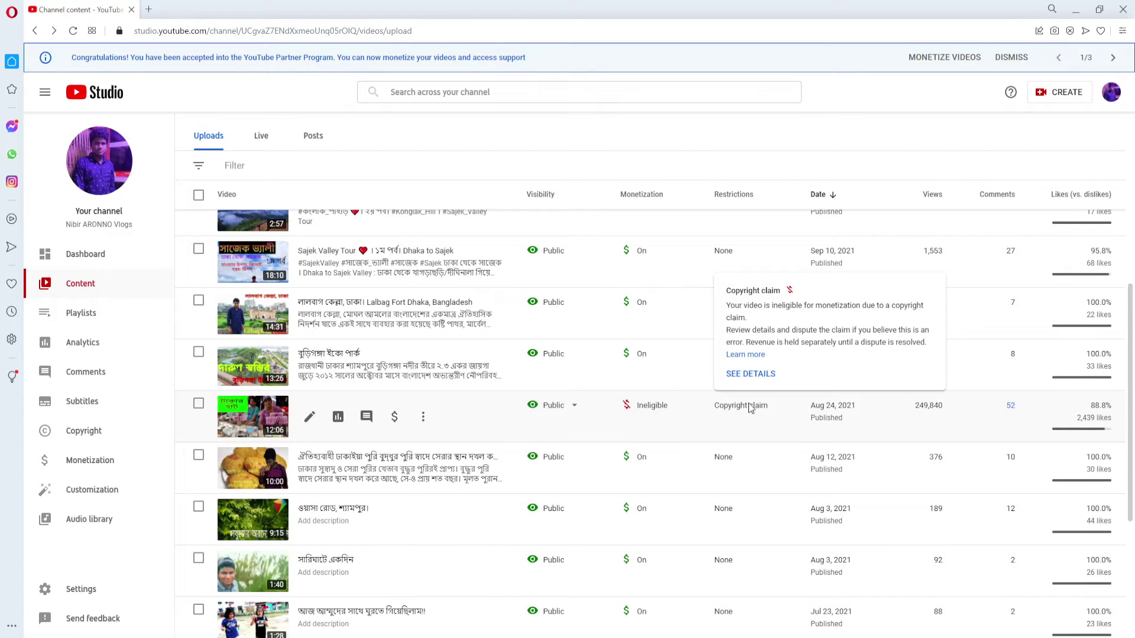
left_click(751, 375)
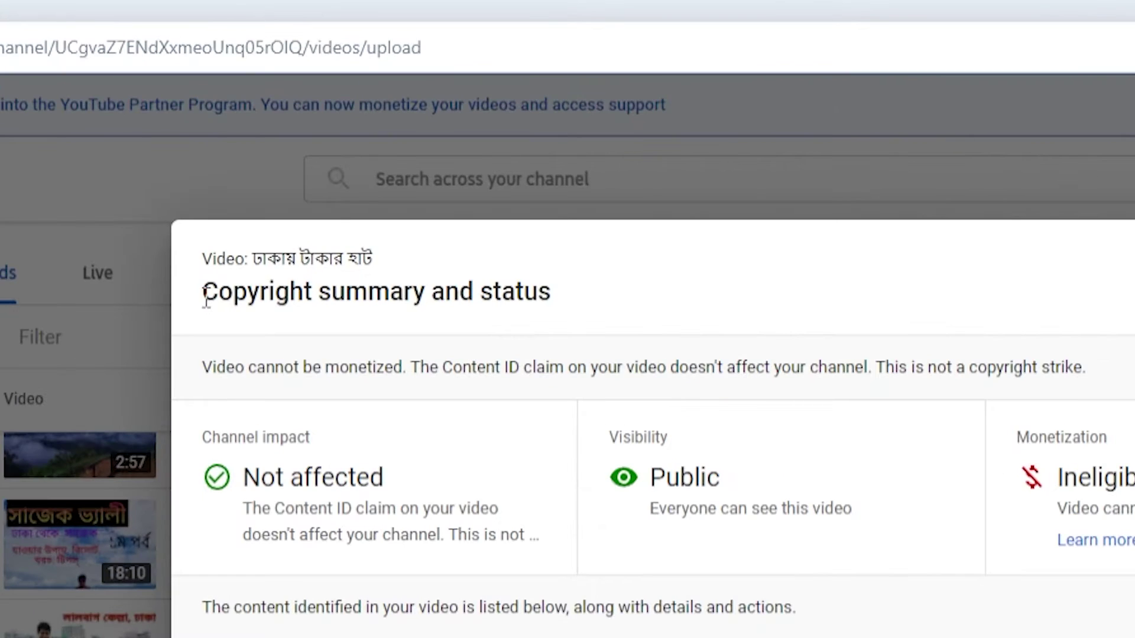
Step: Review the copyright summary heading and the claim's channel impact, highlighting each
left_click_drag(204, 296, 562, 312)
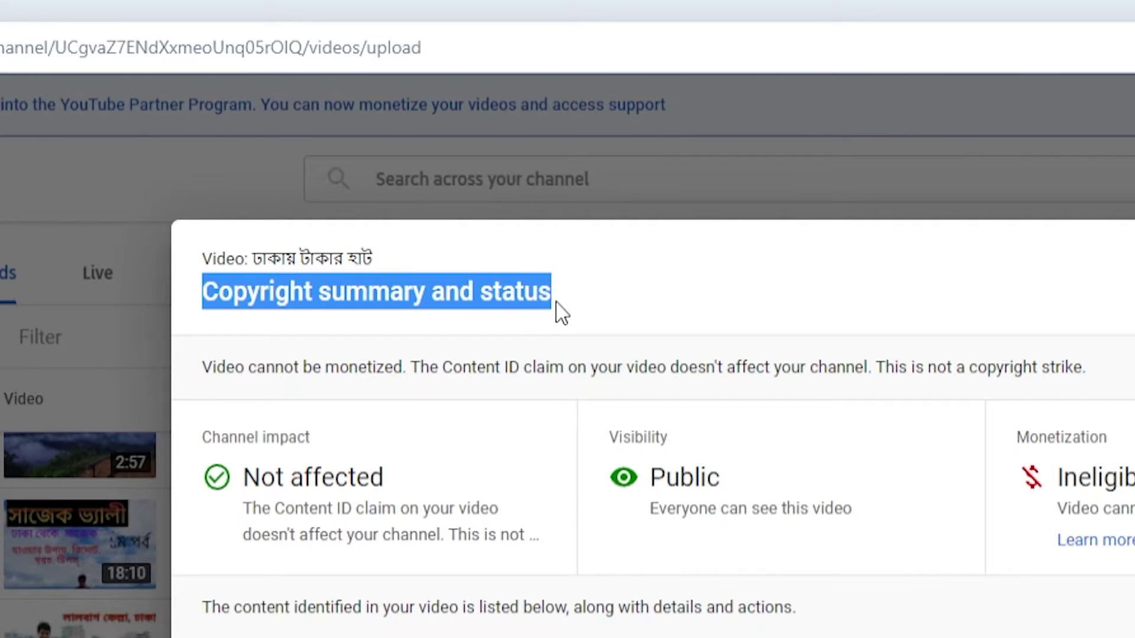
left_click_drag(397, 486, 255, 478)
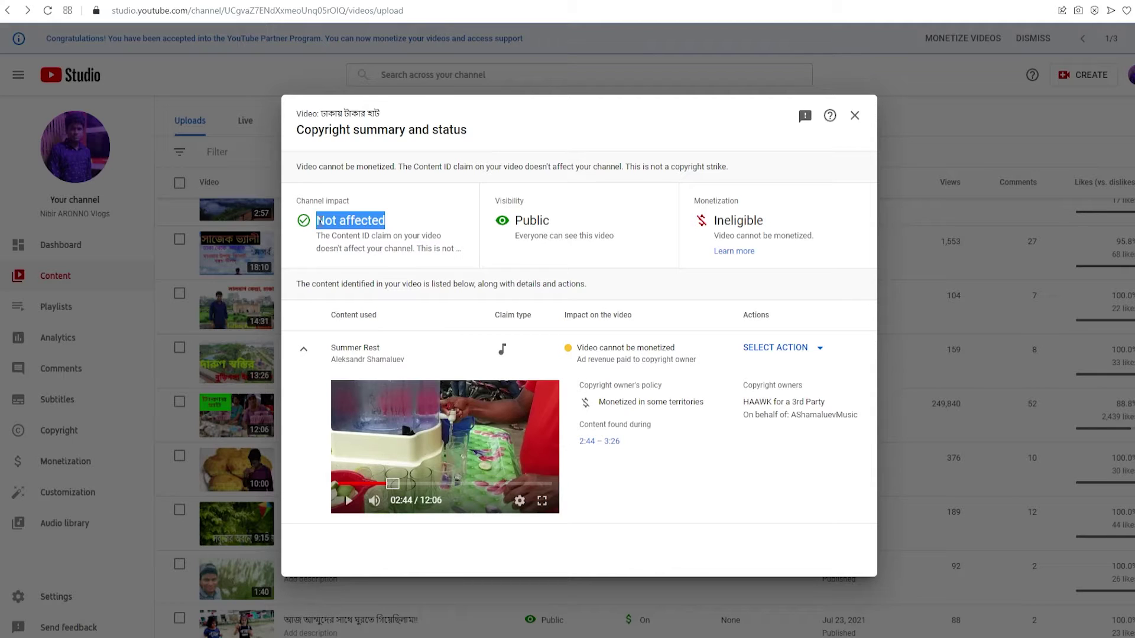
left_click(393, 222)
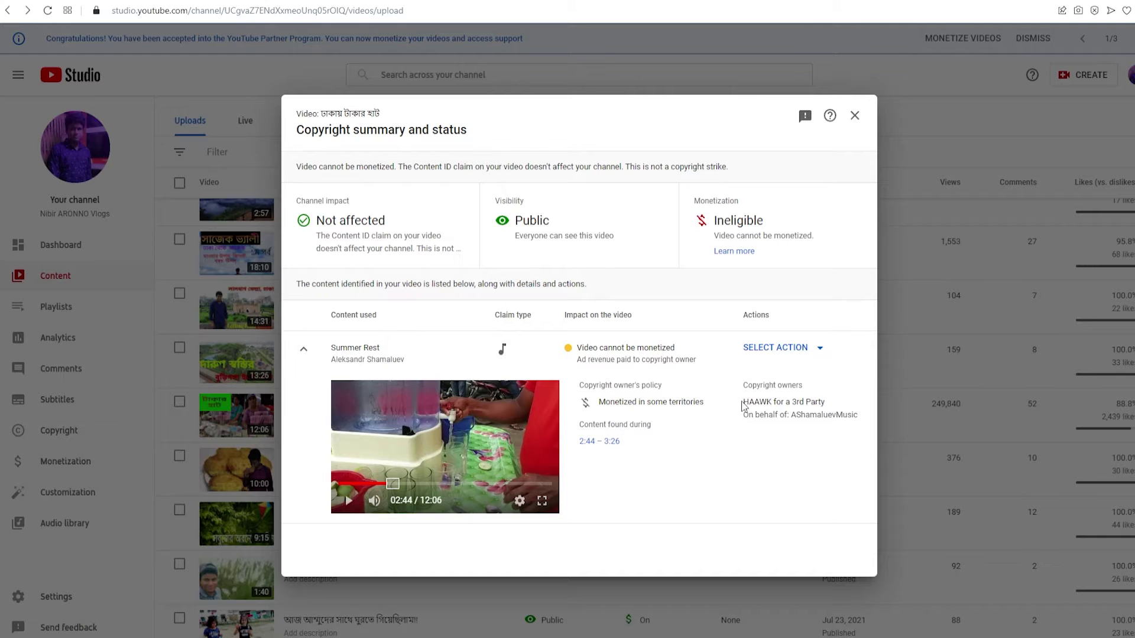
Step: Examine who owns the claimed content, highlighting the copyright owner entry in the claim details
left_click_drag(743, 404, 827, 408)
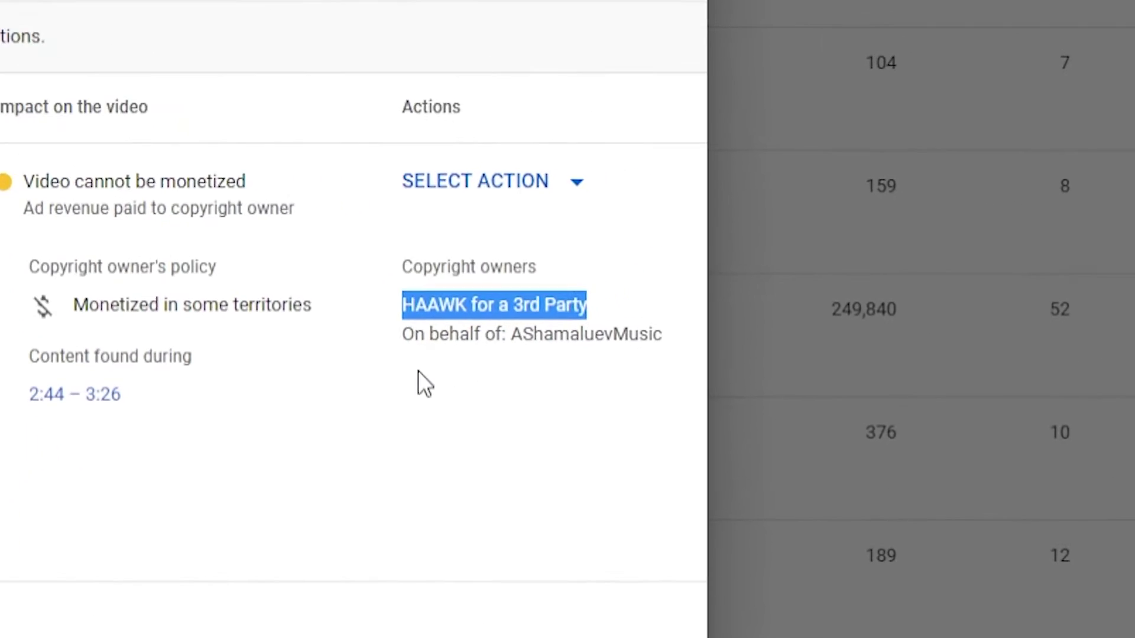
left_click(666, 416)
left_click_drag(400, 304, 589, 300)
left_click(589, 300)
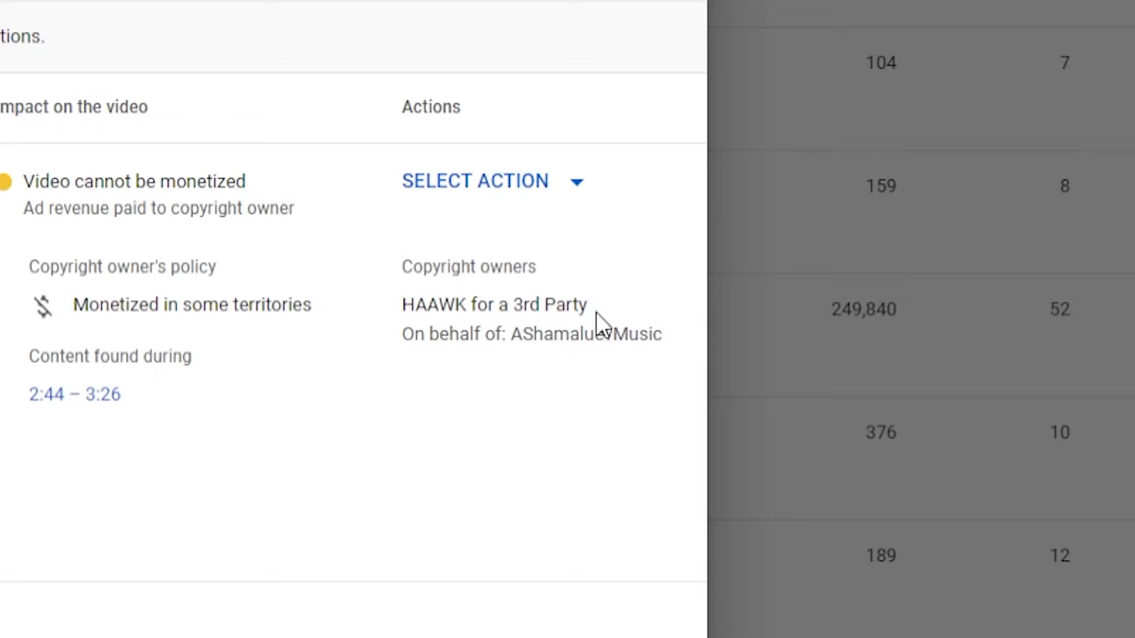
left_click_drag(400, 307, 596, 307)
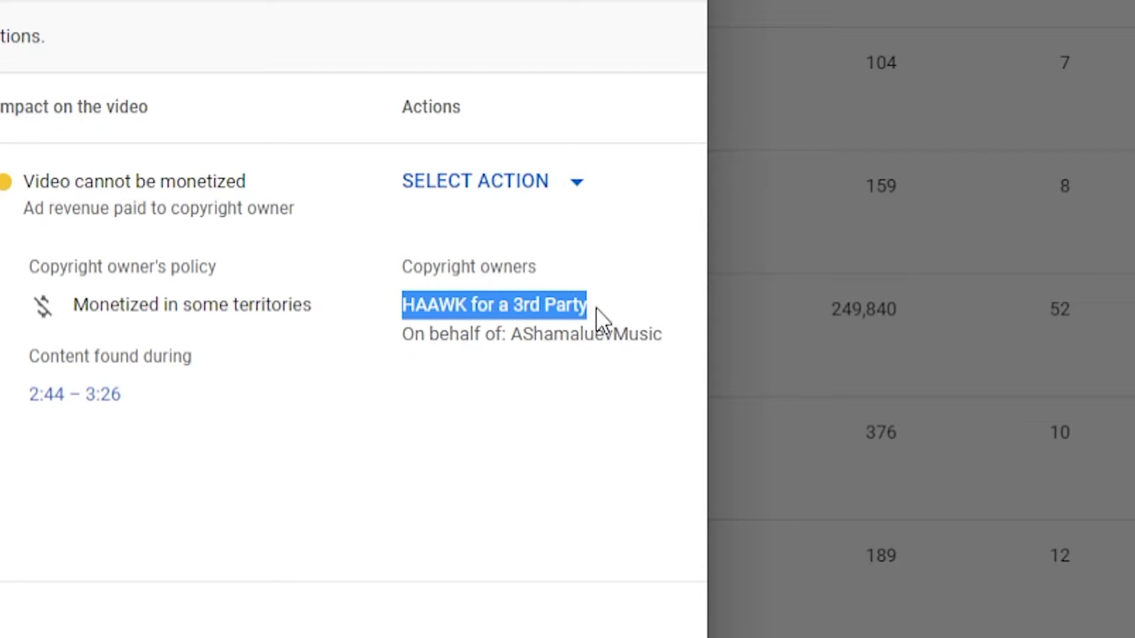
left_click(476, 376)
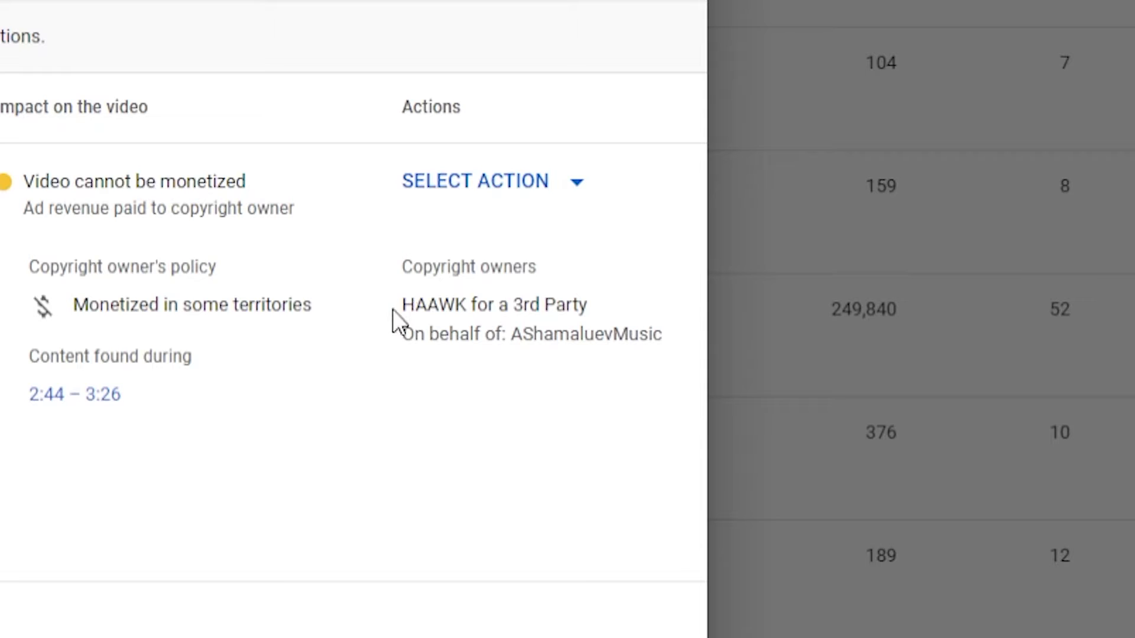
left_click_drag(399, 307, 562, 310)
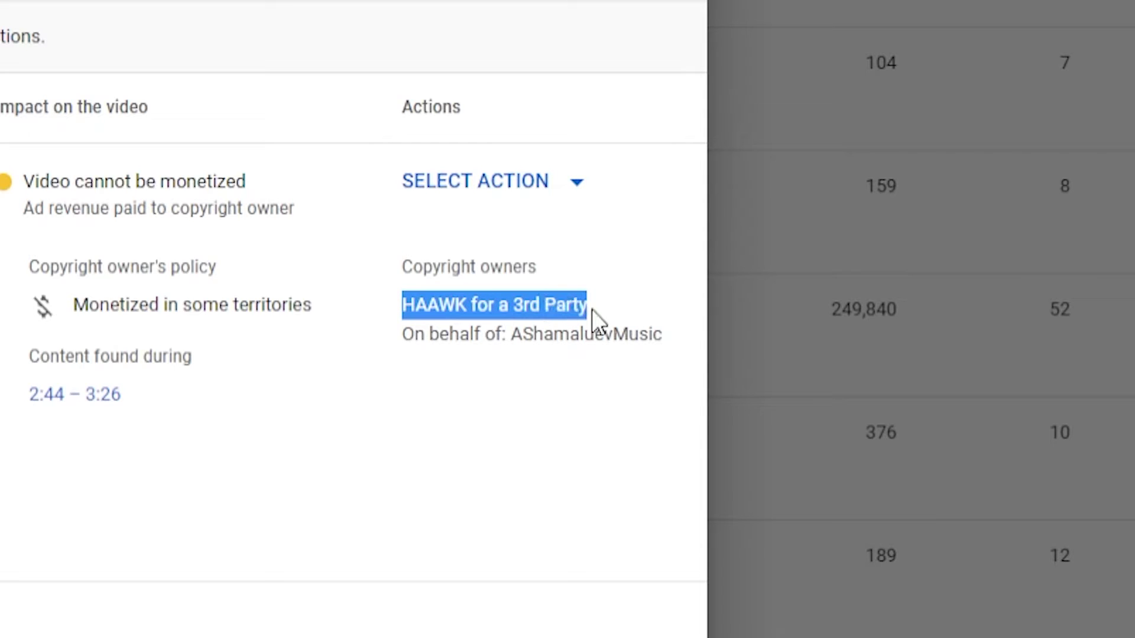
left_click(473, 346)
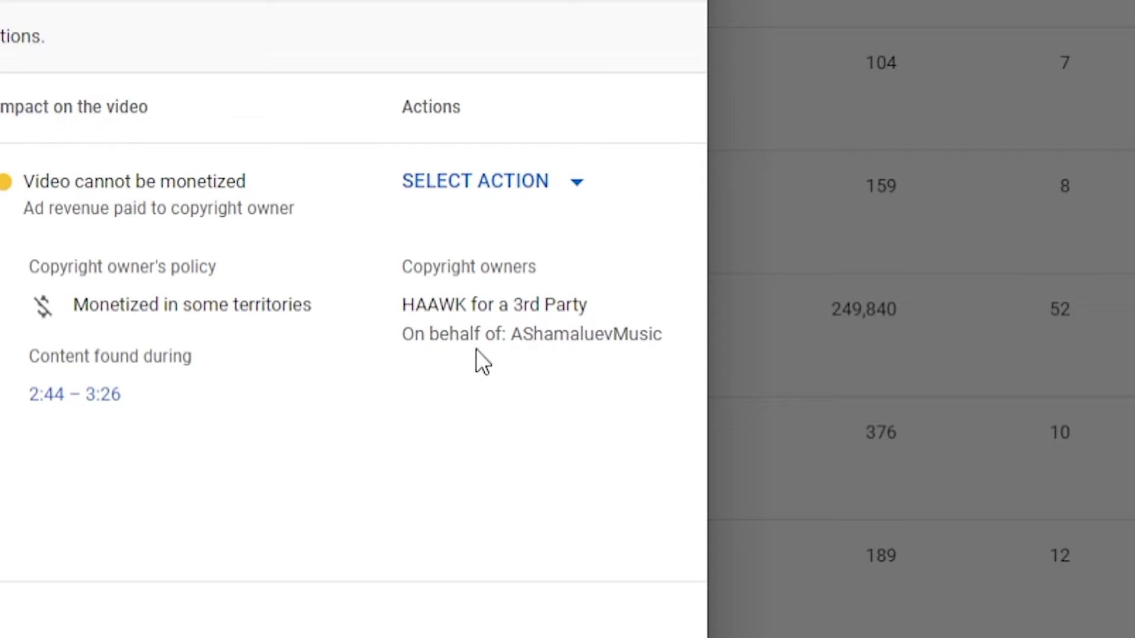
left_click_drag(382, 313, 598, 307)
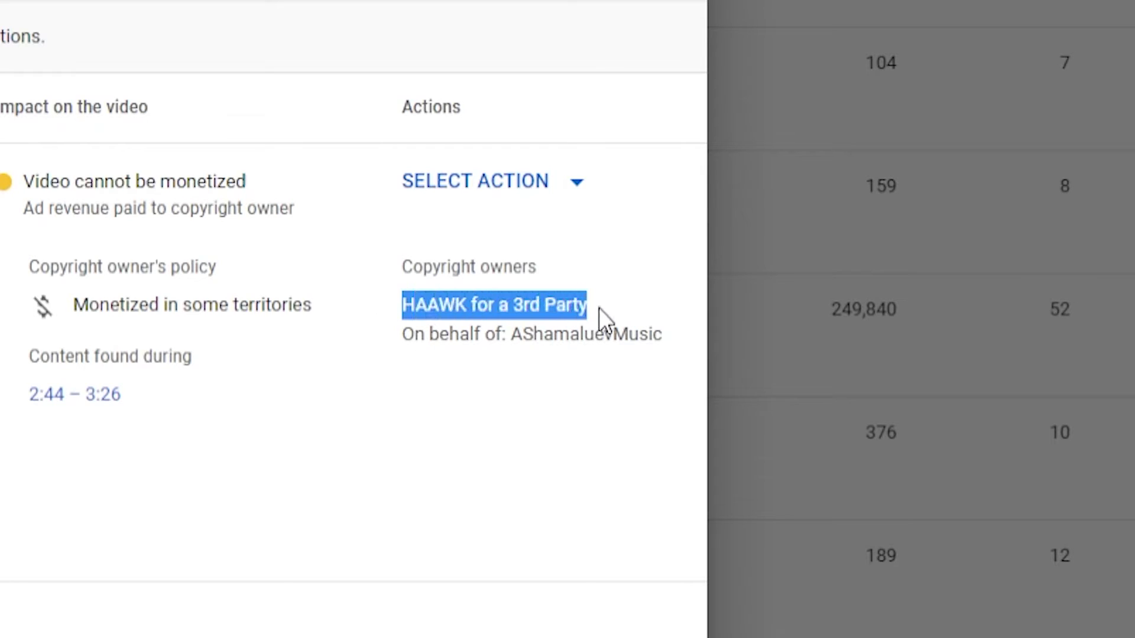
left_click(517, 410)
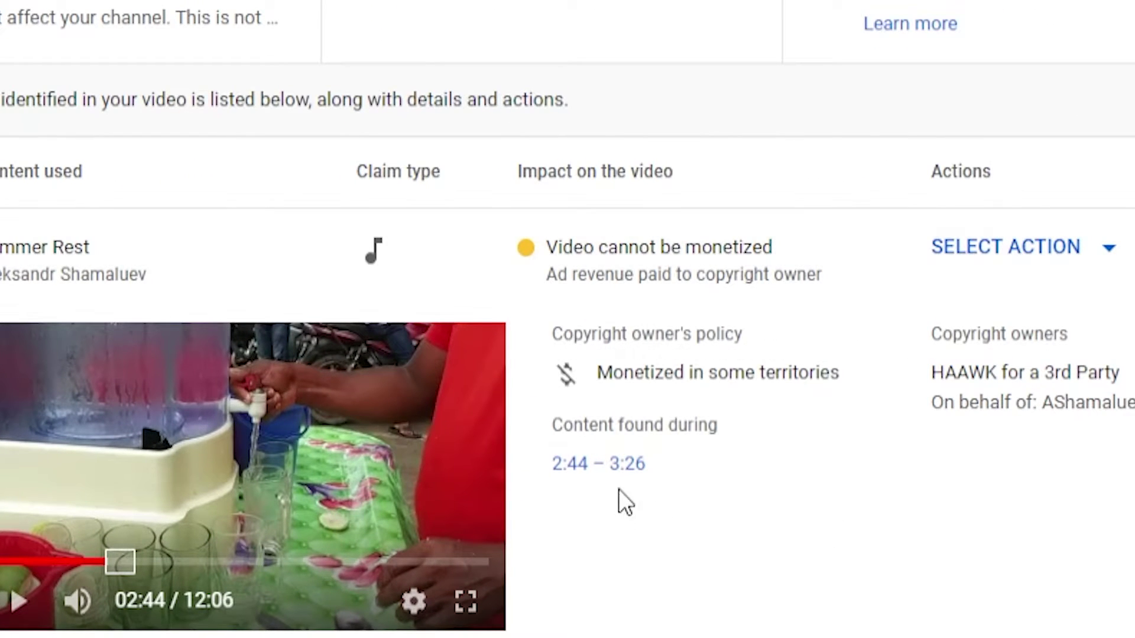
Step: Examine the time range in which the claimed content was found and its position in the video preview
double_click(669, 461)
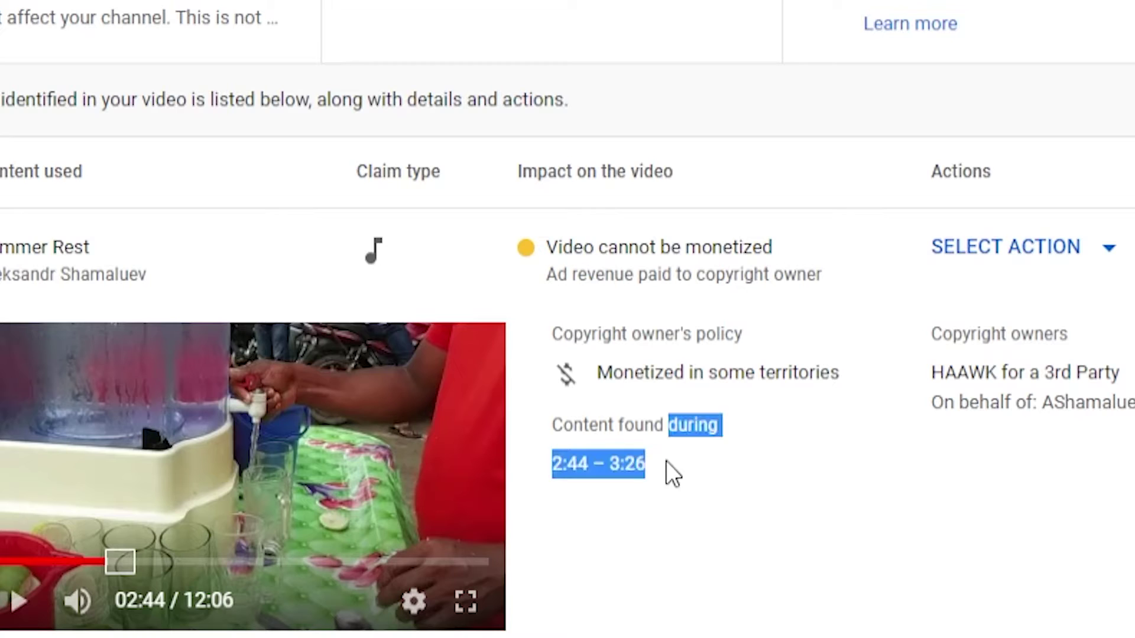
left_click(619, 576)
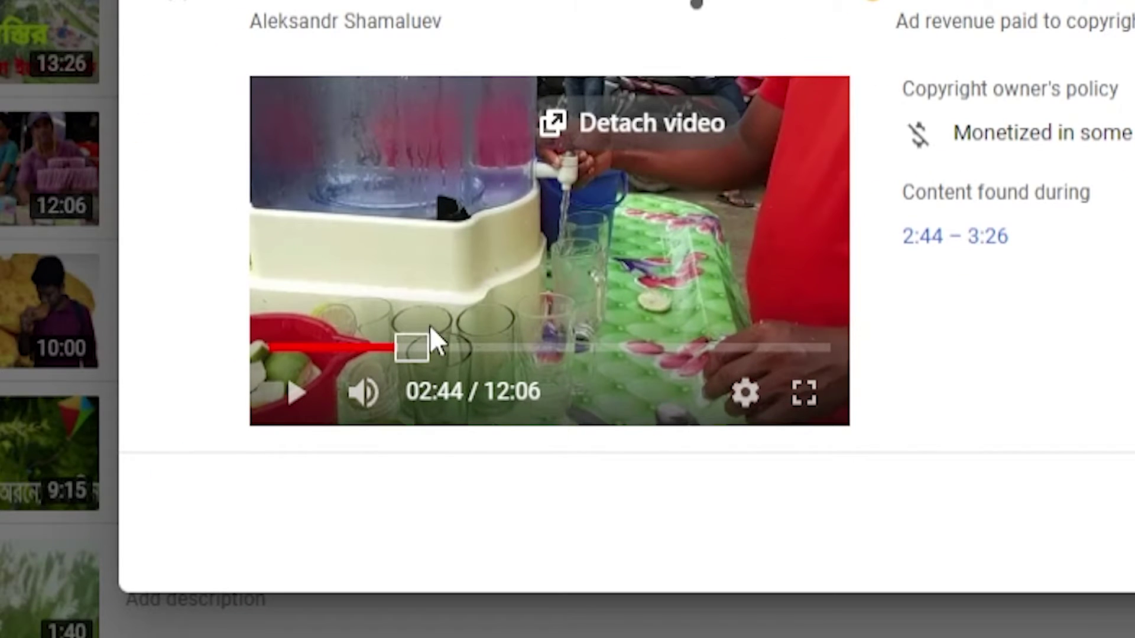
mouse_move(372, 411)
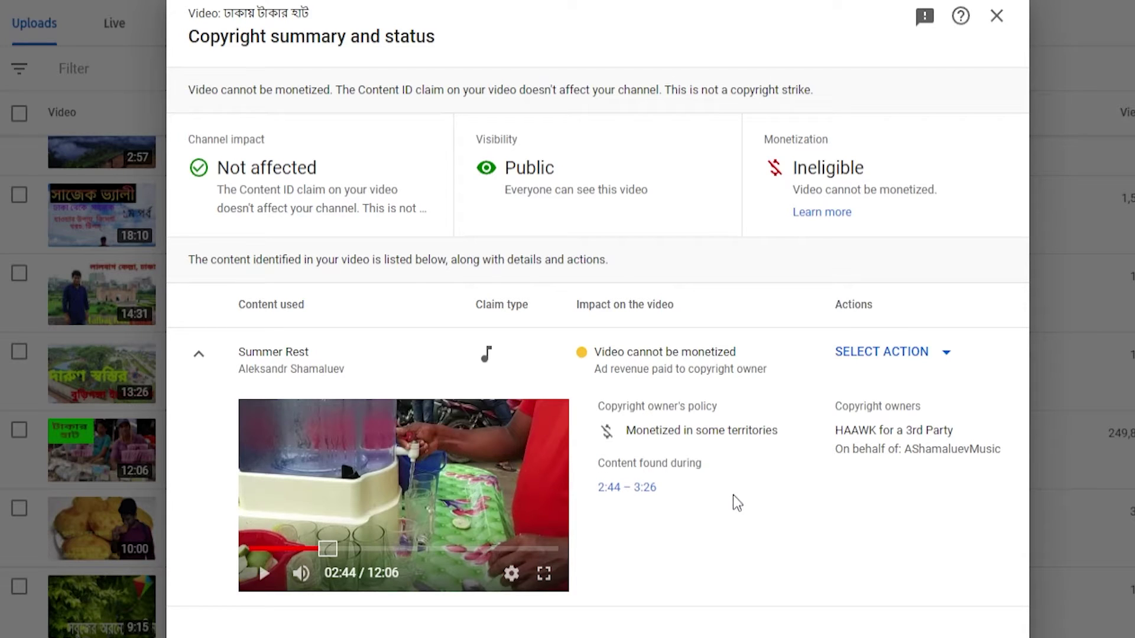
Step: Inspect the Trim out segment settings for the Summer Rest claim and cancel without trimming
left_click(897, 354)
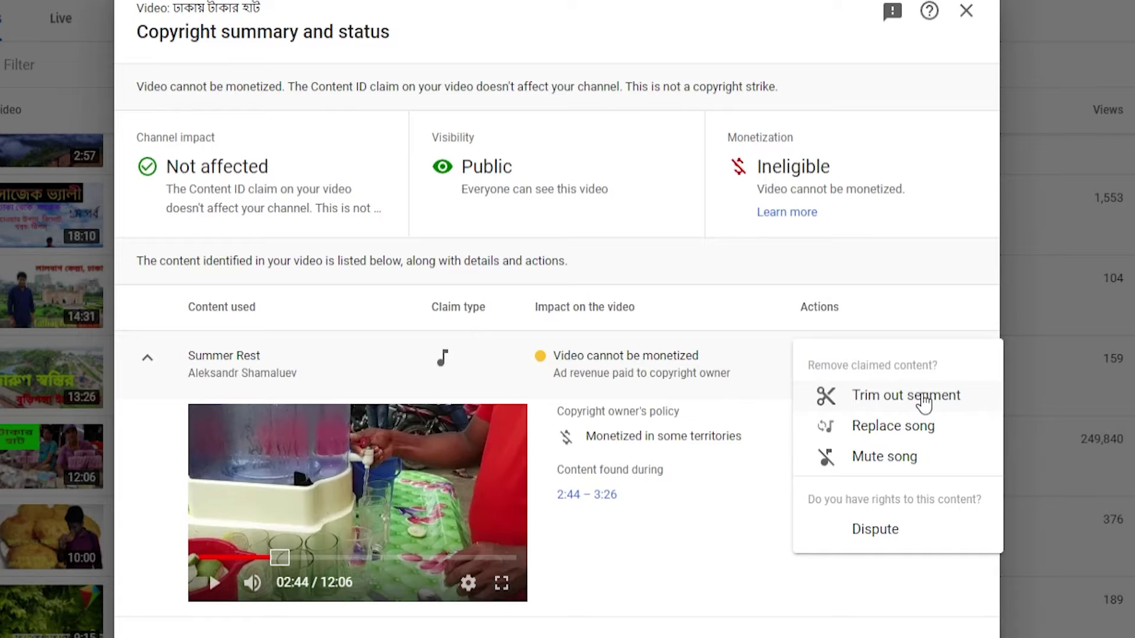
left_click(927, 398)
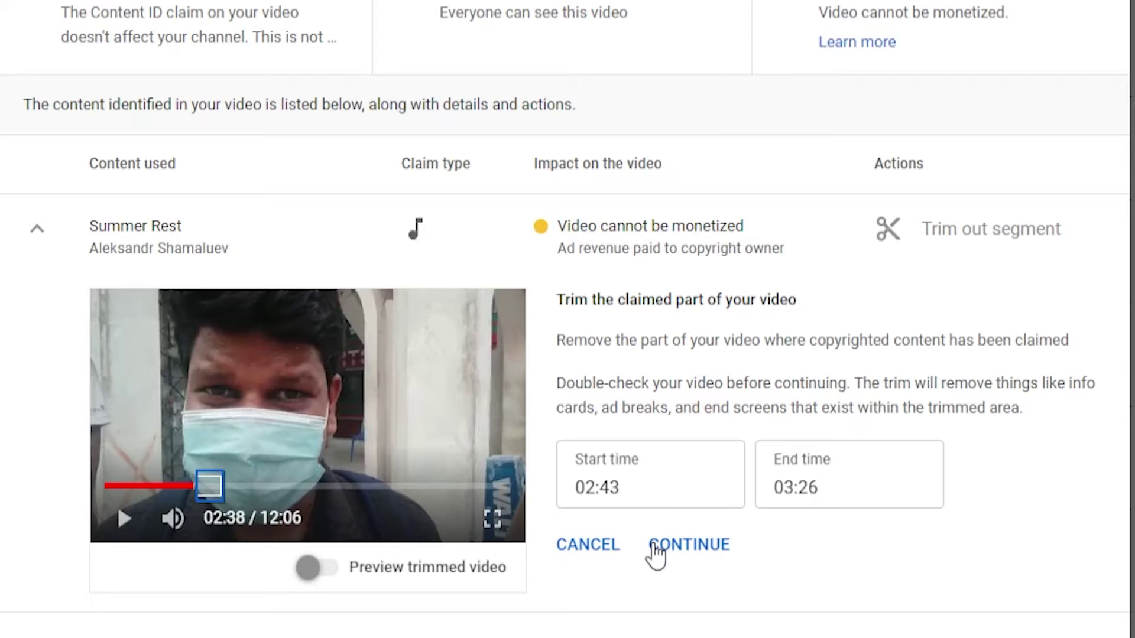
left_click(587, 550)
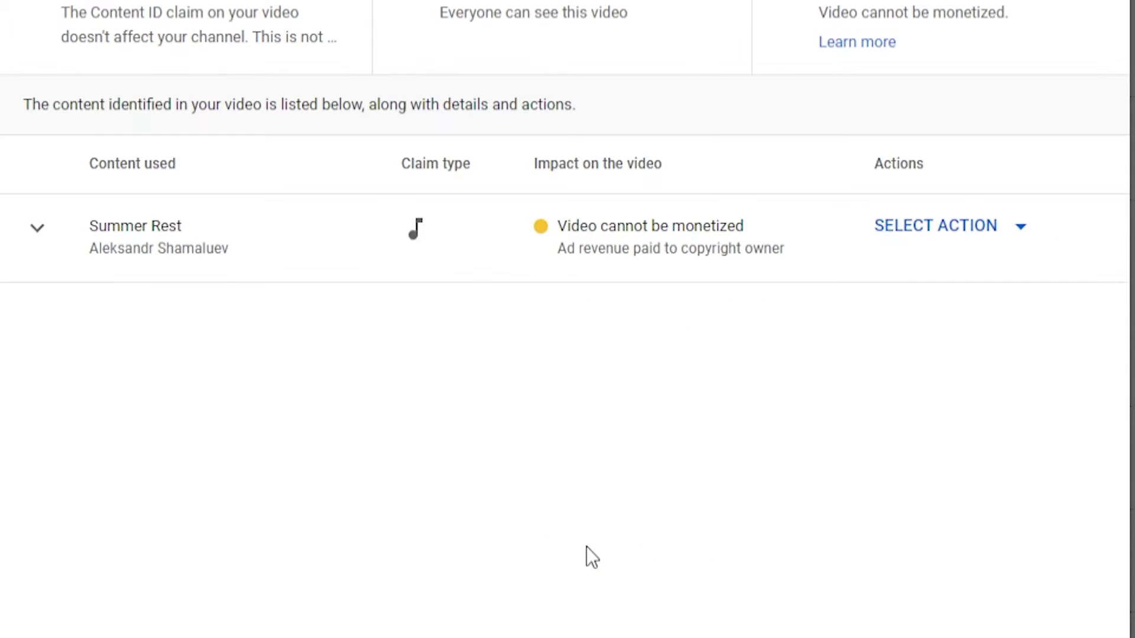
Step: Open the Replace song editor for the Summer Rest claim and preview the free track Burbank Late Nights
left_click(956, 226)
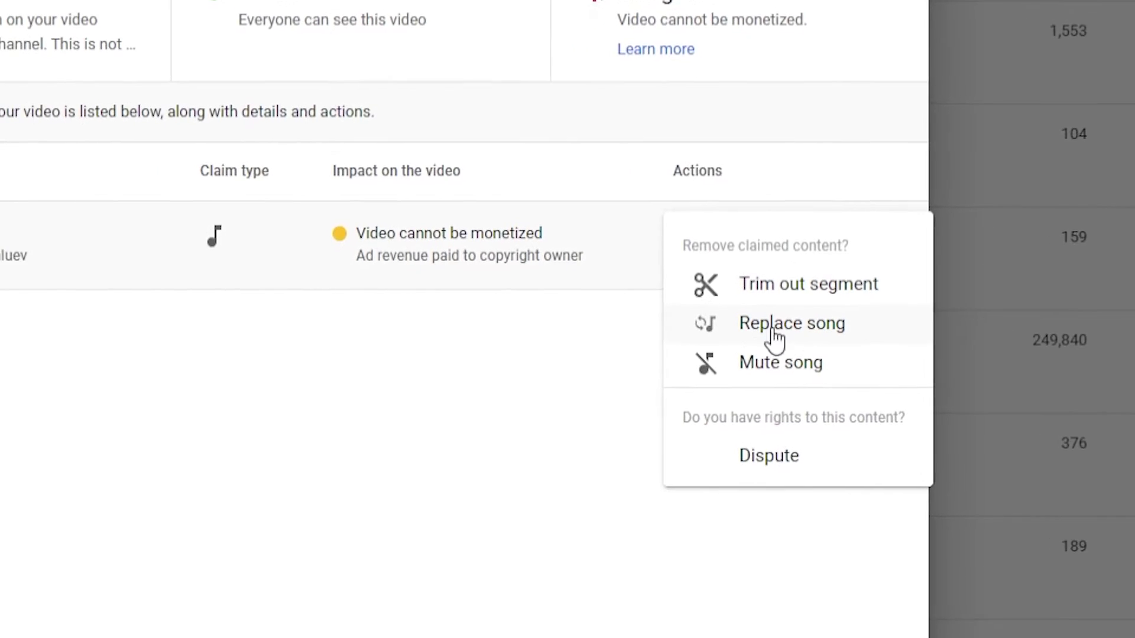
left_click(866, 337)
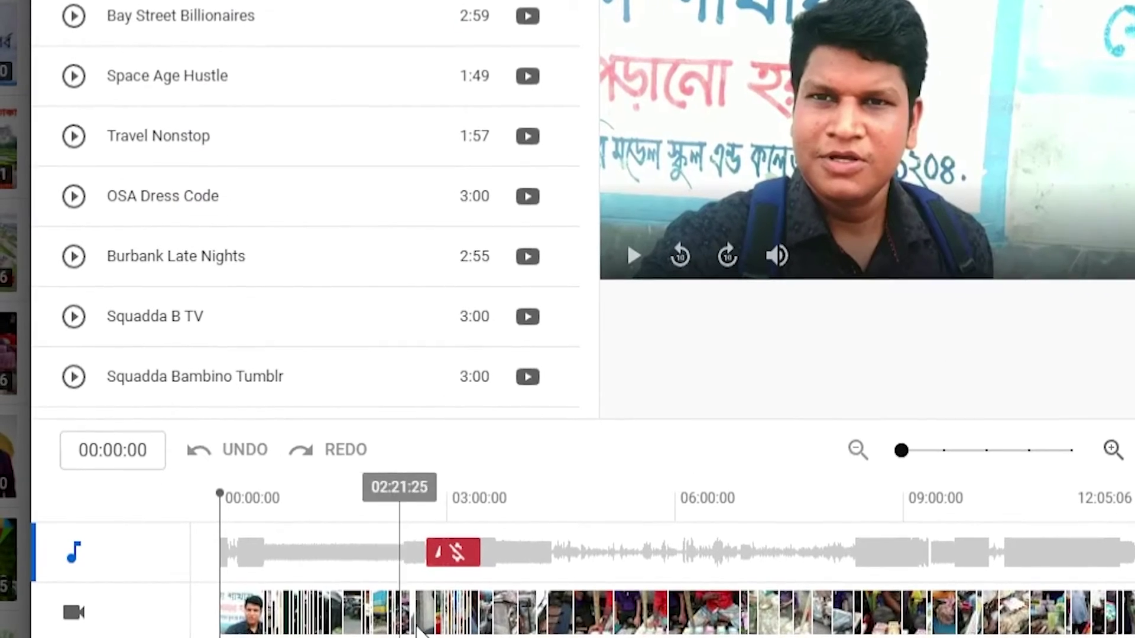
mouse_move(176, 248)
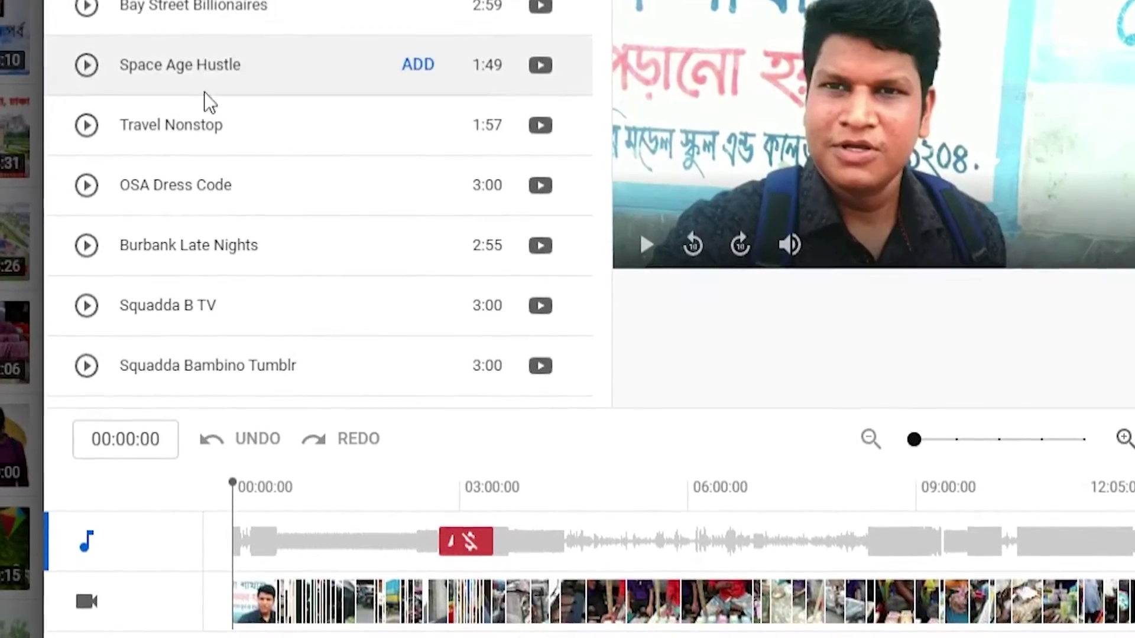
mouse_move(234, 324)
mouse_move(423, 186)
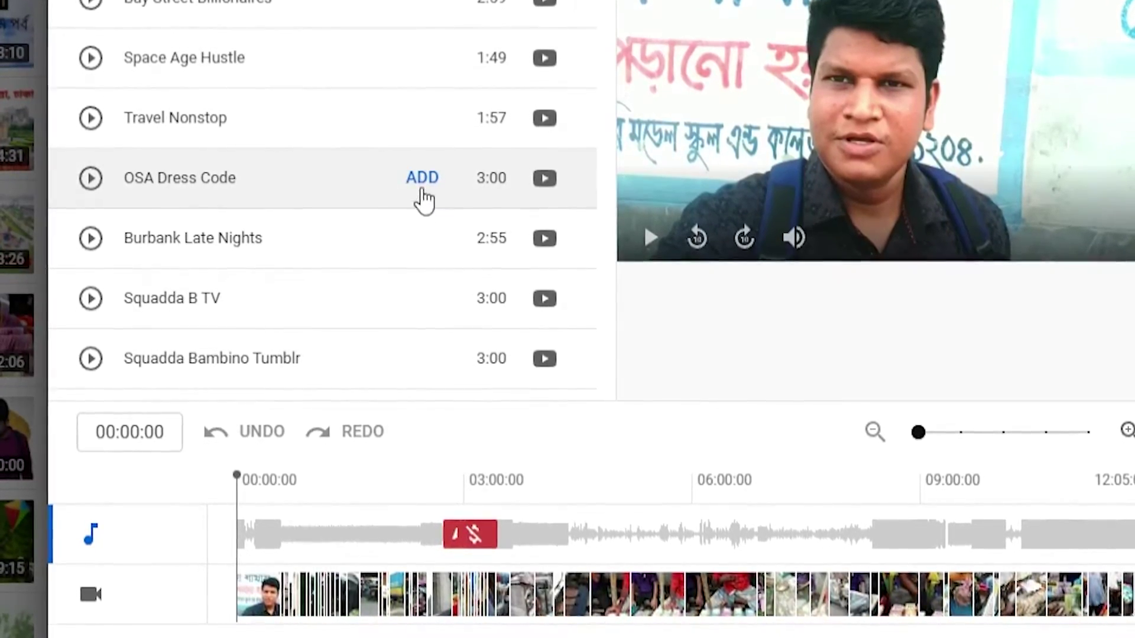
mouse_move(416, 314)
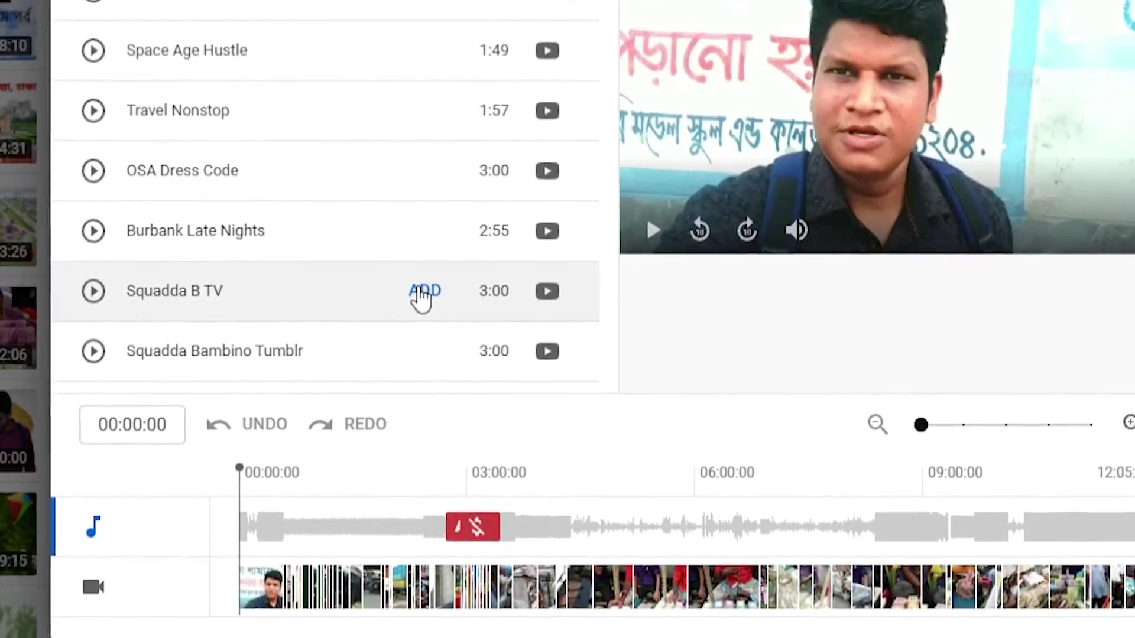
left_click(94, 230)
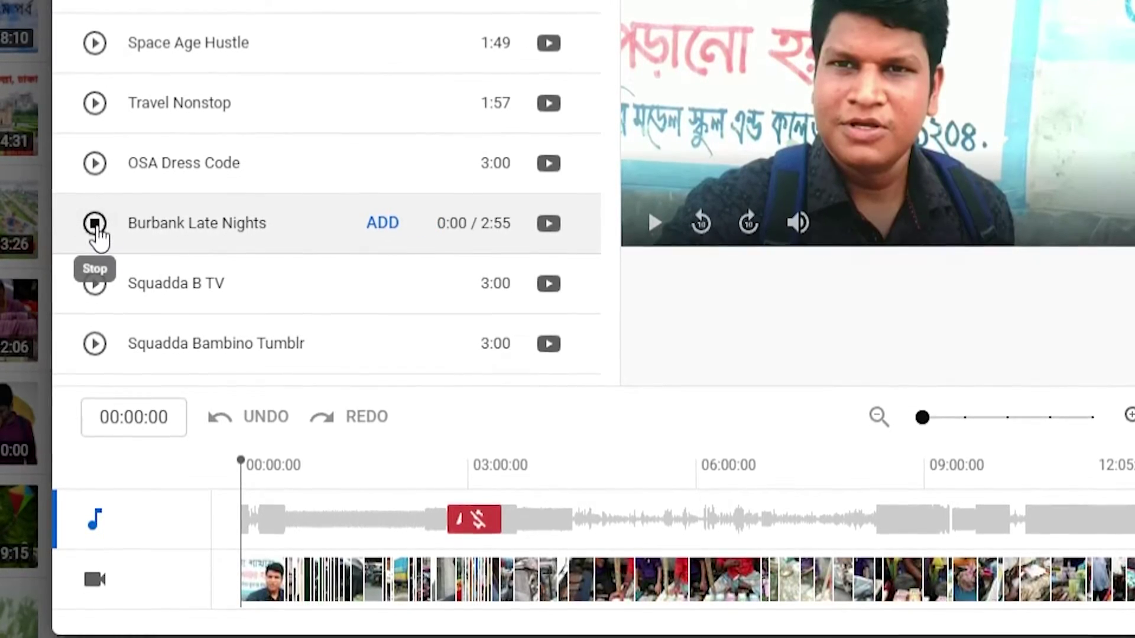
left_click(95, 225)
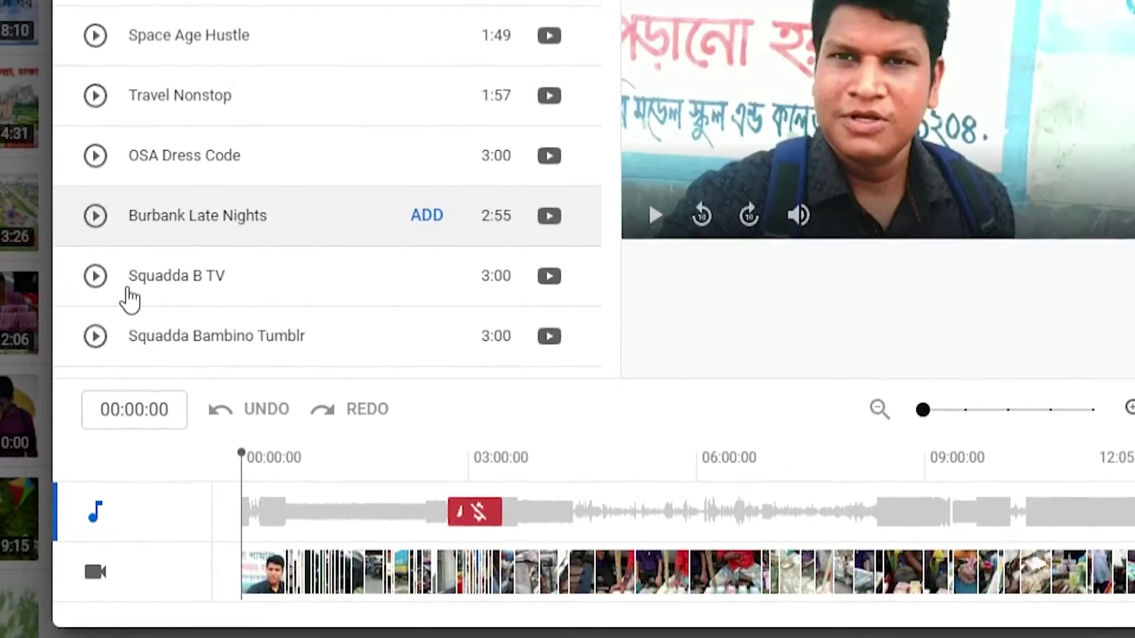
Step: Try Burbank Late Nights as the replacement for the claimed segment, adjusting its clip on the audio track, and discard the changes
left_click(427, 214)
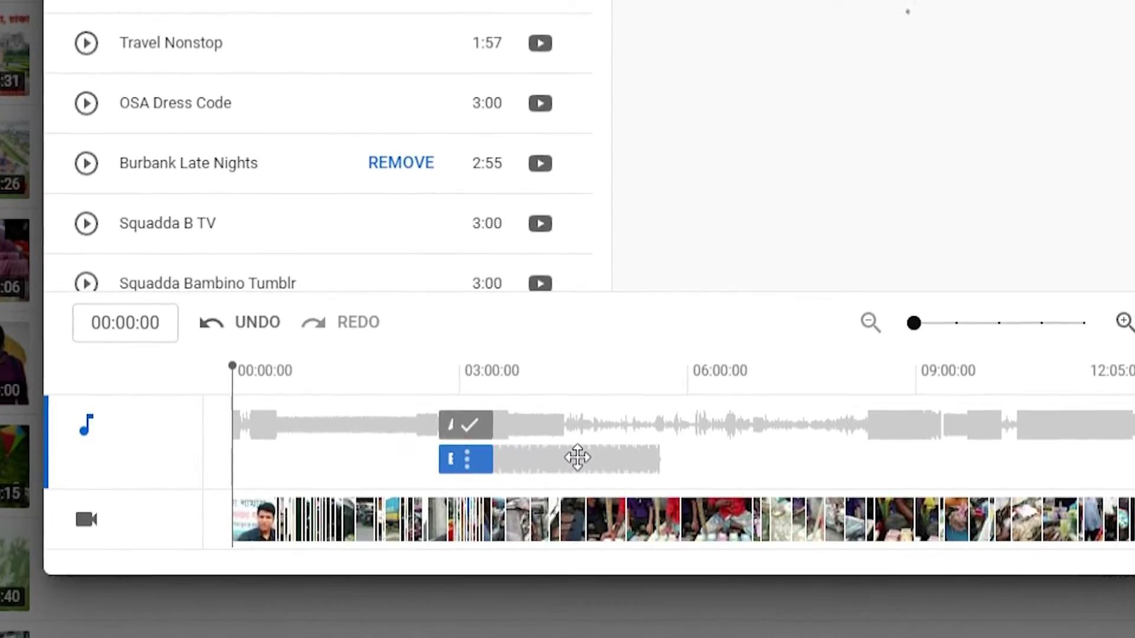
left_click_drag(577, 458, 547, 428)
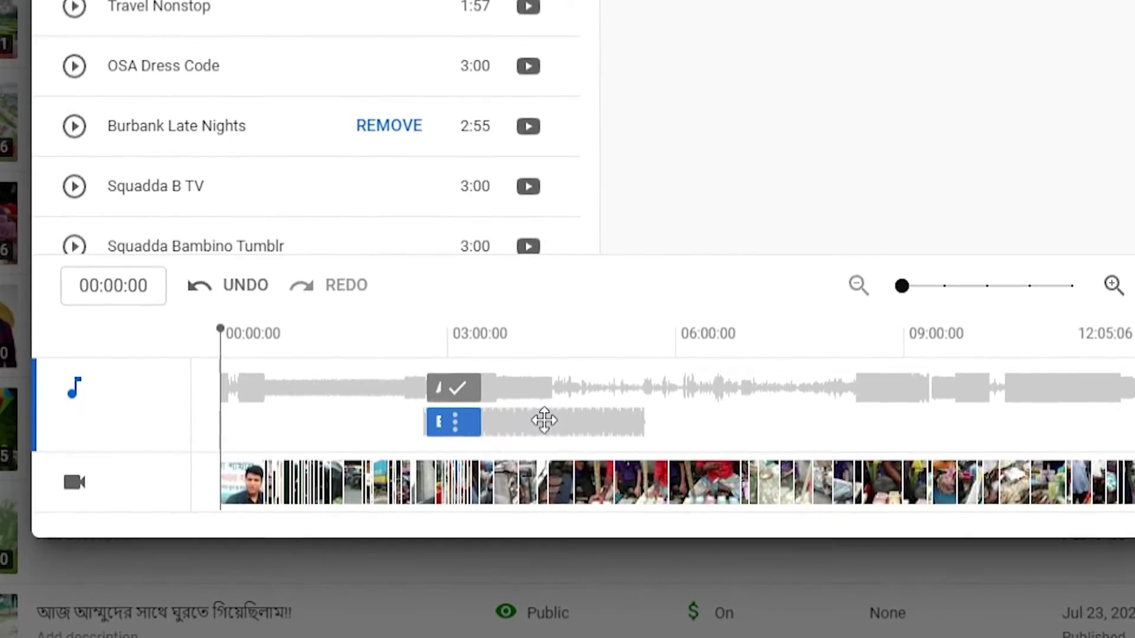
left_click(455, 420)
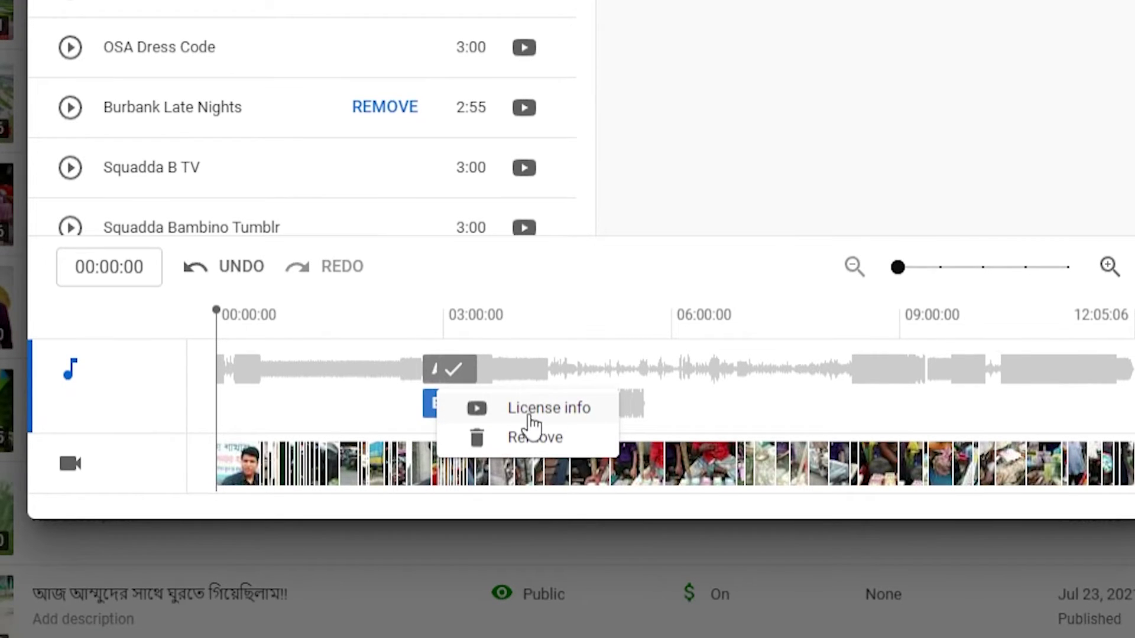
left_click(365, 403)
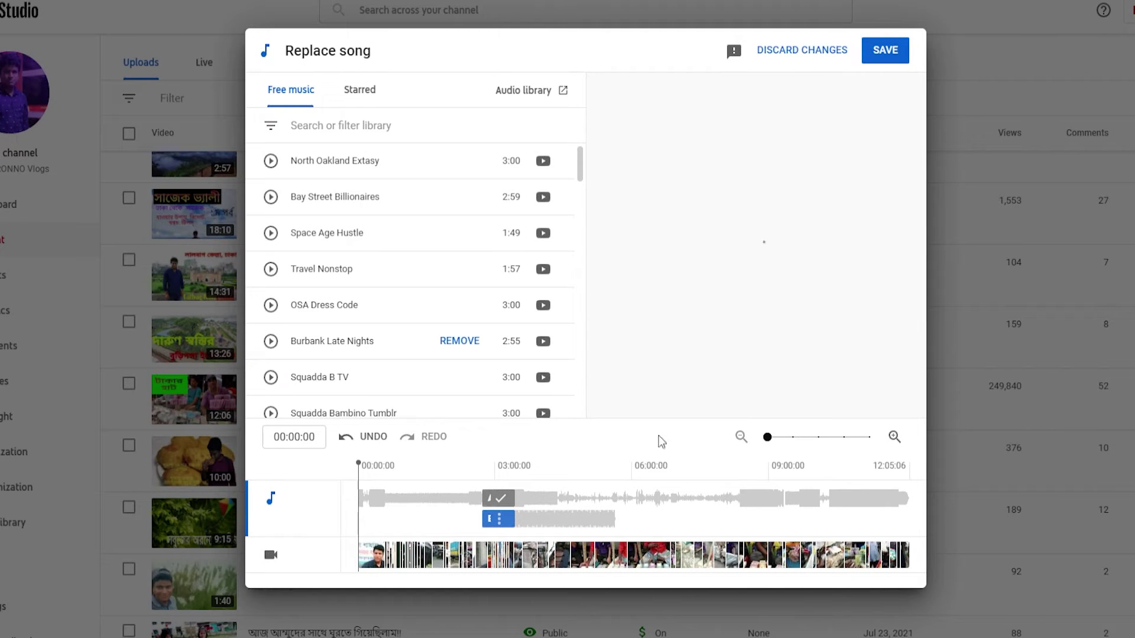
left_click(785, 52)
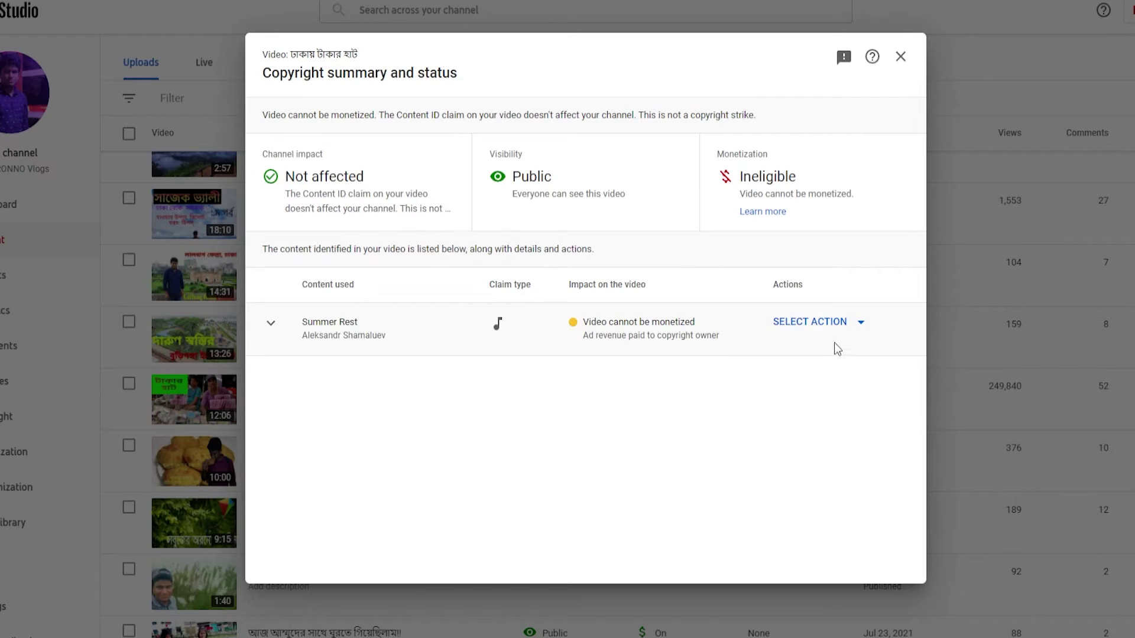
Step: Open the available actions for the Summer Rest claim again
left_click(833, 320)
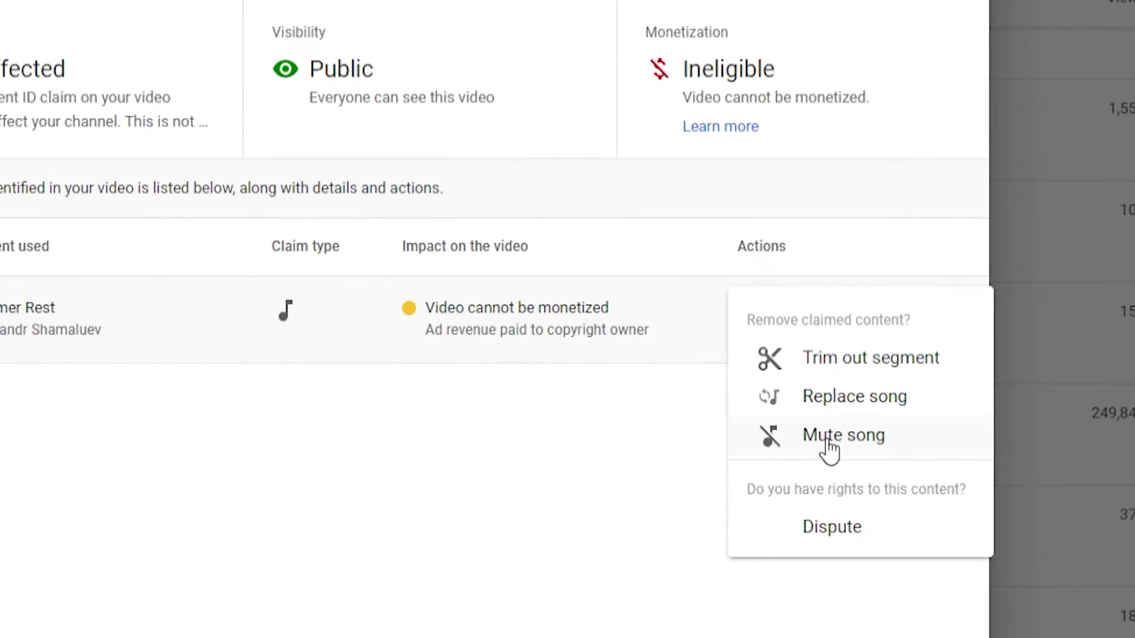